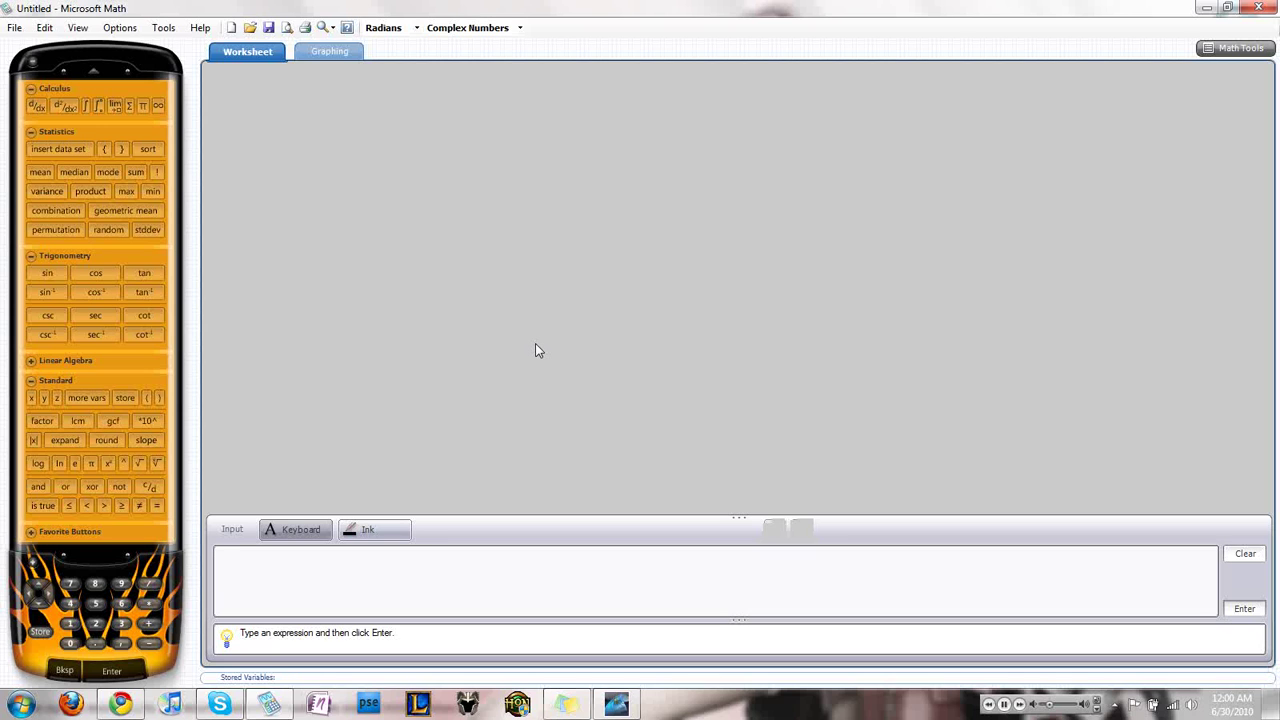
Evaluate 55 and 5 + 5 (giving 10) as worksheet entries
text(55)
key(Return)
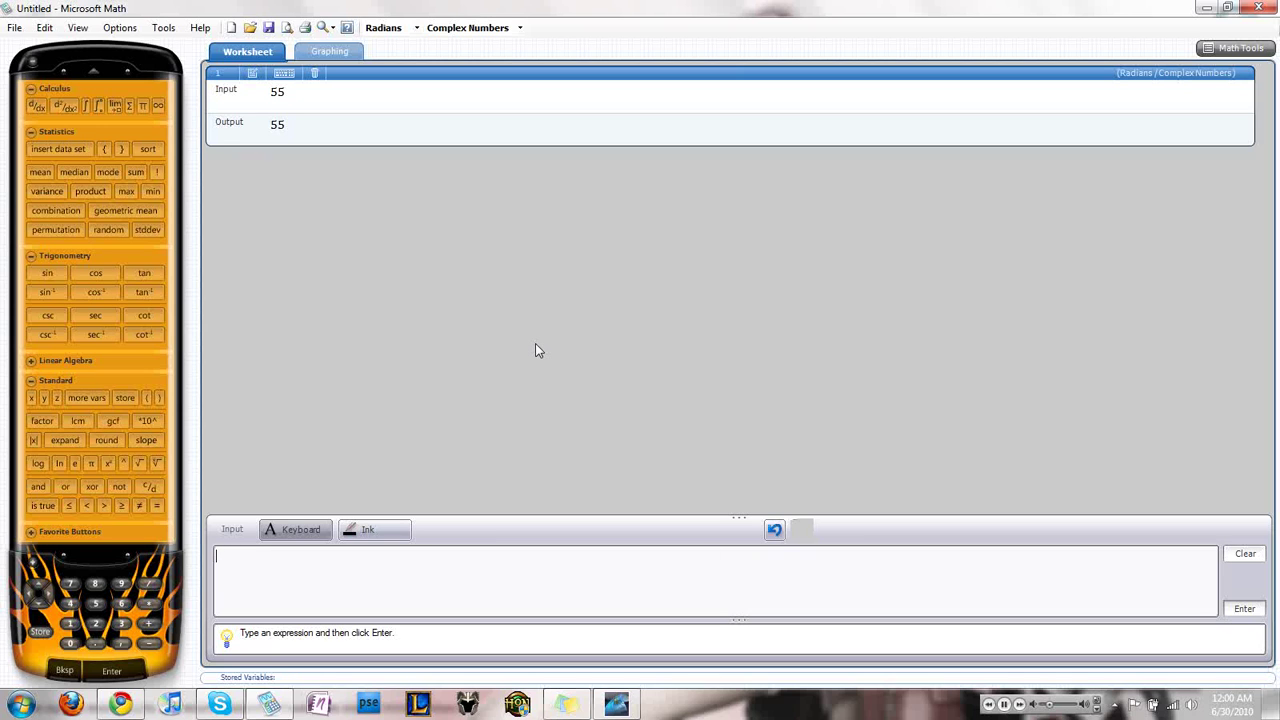
text(5 + 5)
key(Return)
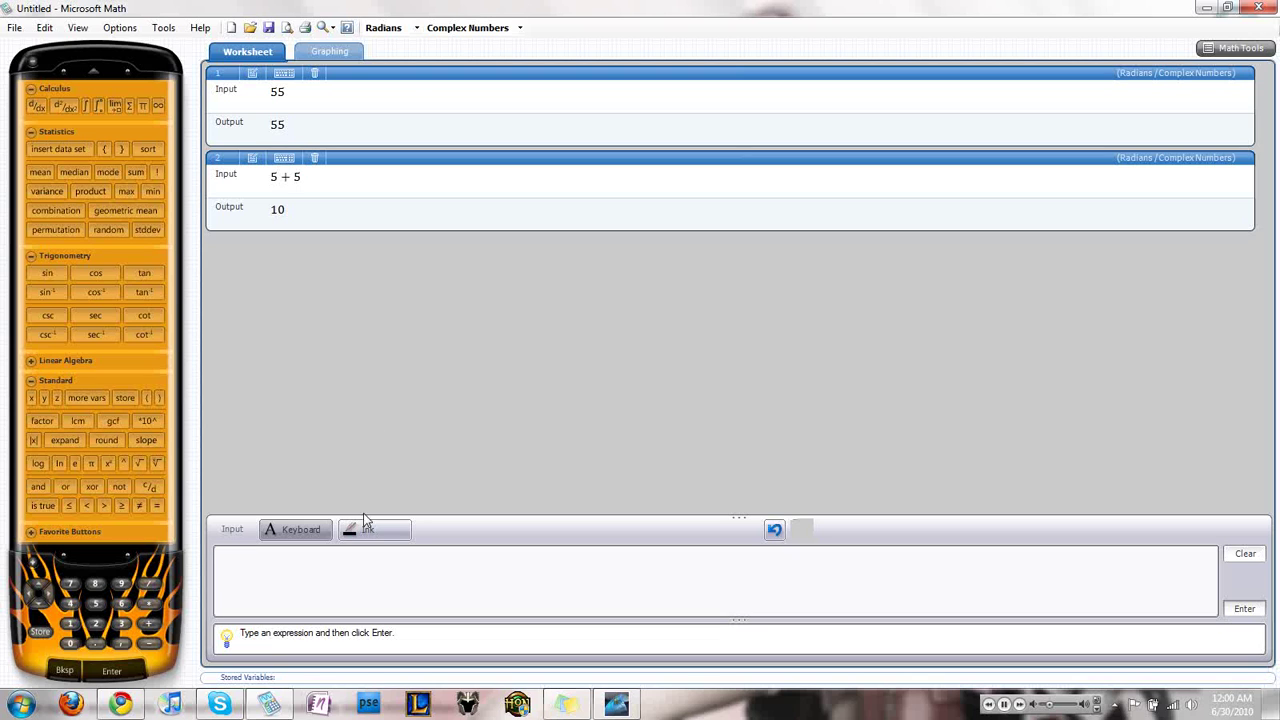
Evaluate sin(90) and arcsin(86), the latter giving a complex result
text(sin(90))
key(Return)
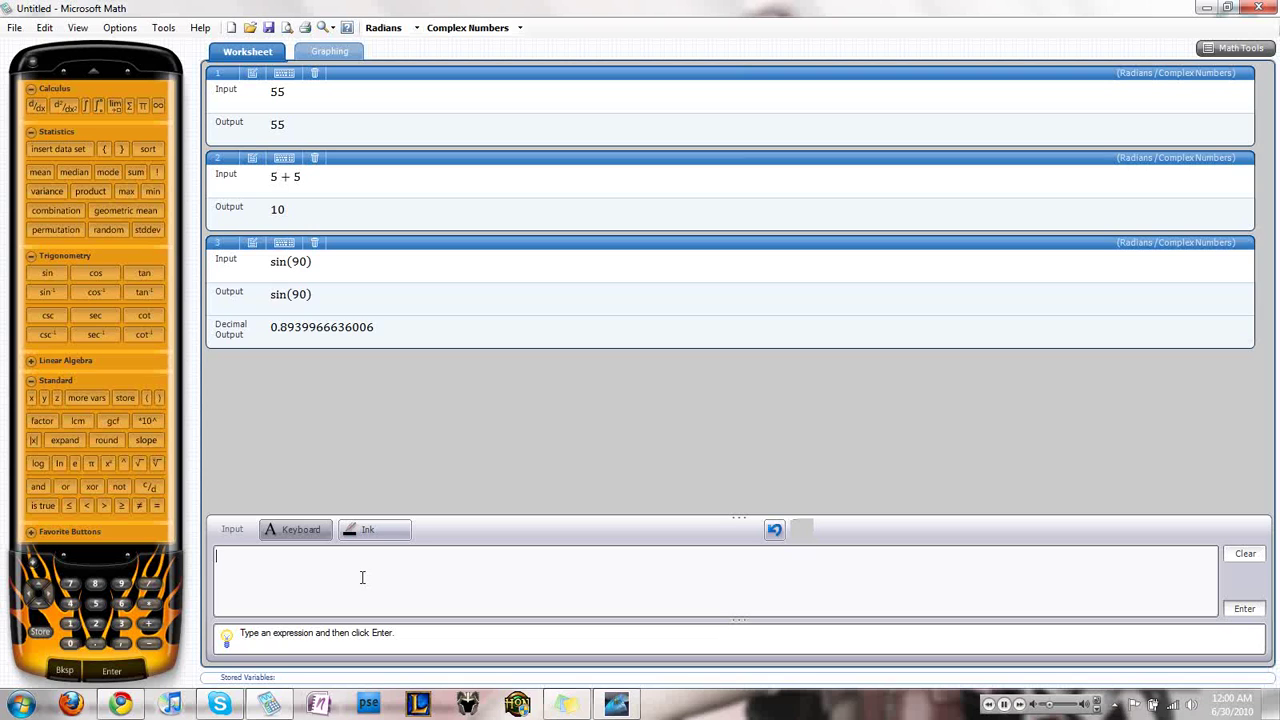
text(arcsin(86))
key(Return)
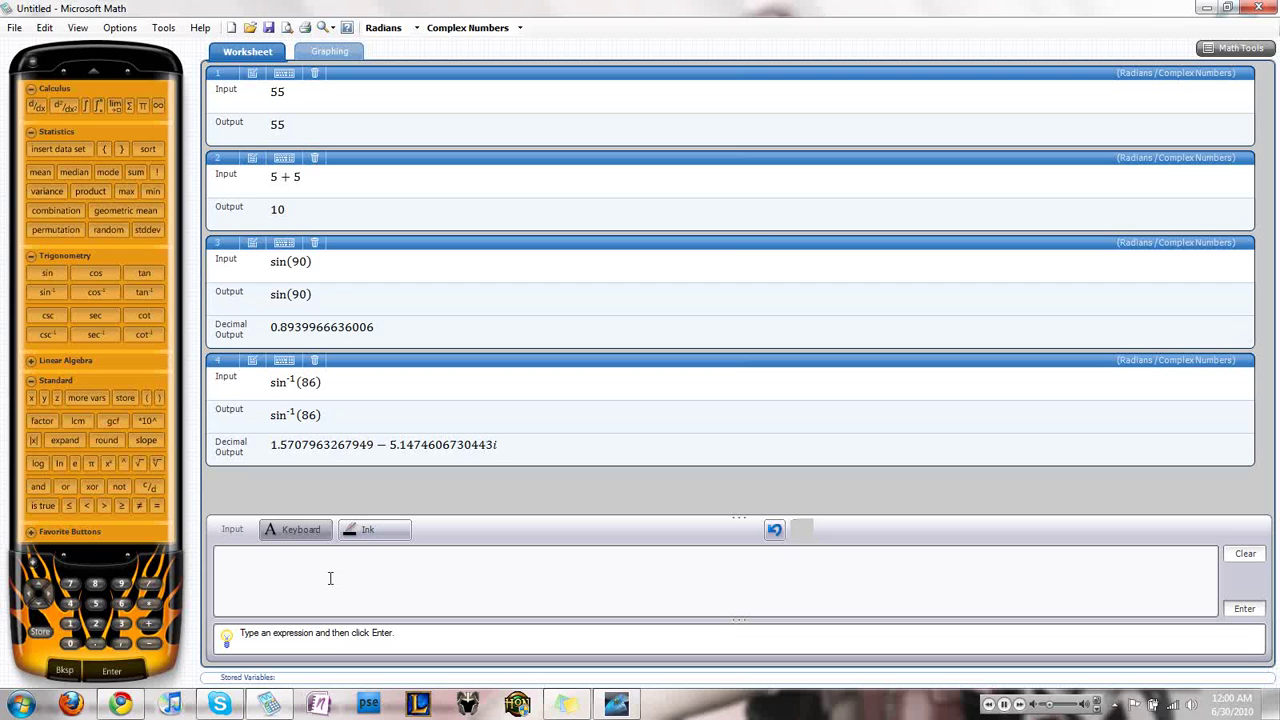
Compute integral(5x + 6, x) = 5x²/2 + 6x + C and deriv(5x + 6, x) = 5
text(integral(5x + 6)
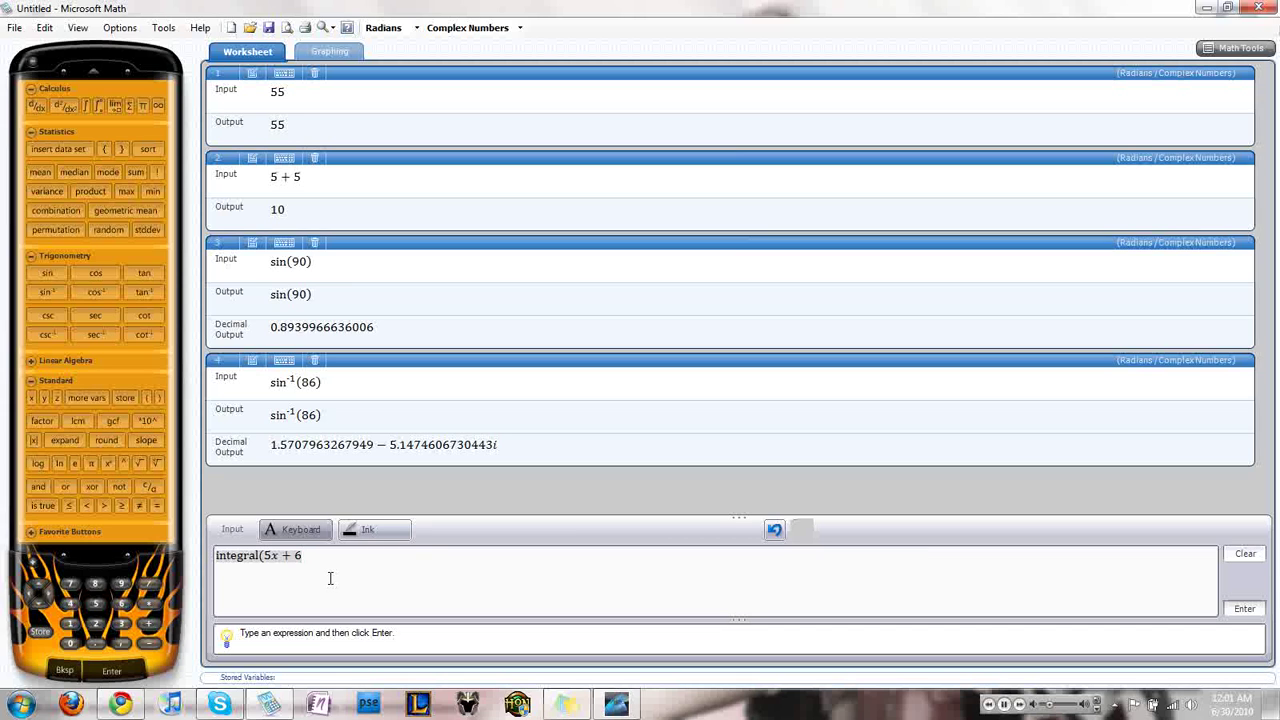
text(, x))
key(Return)
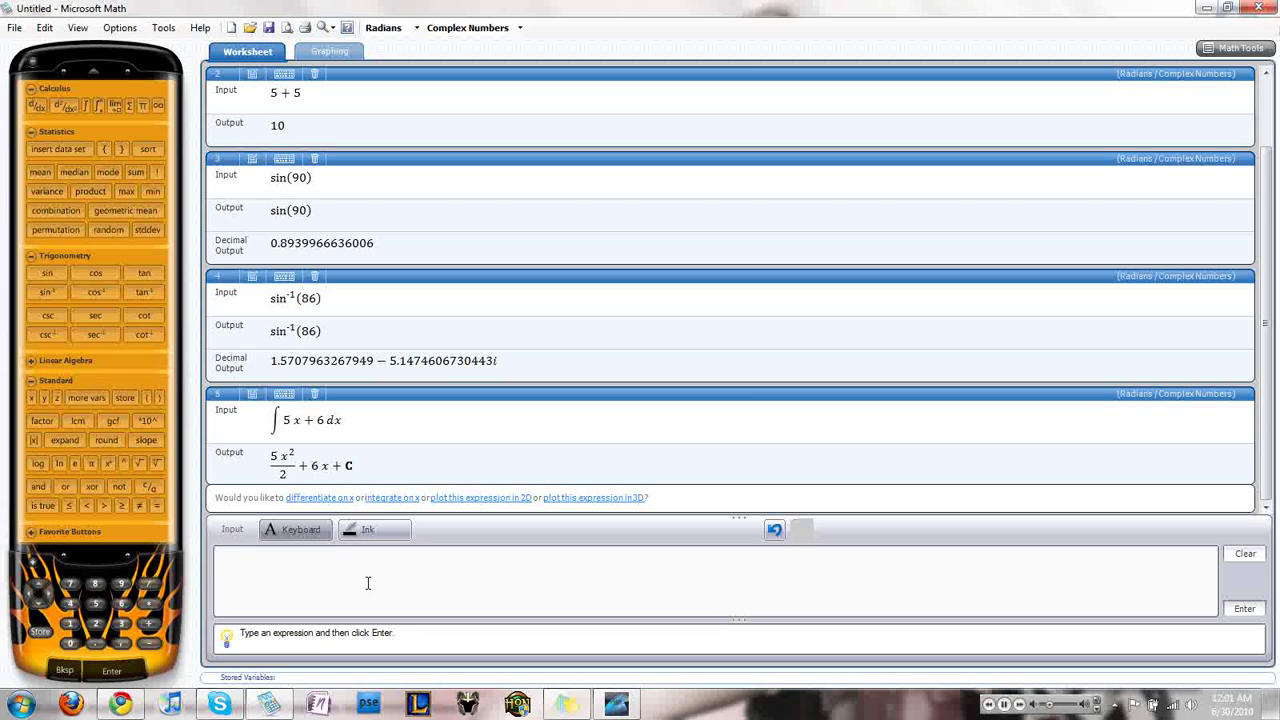
text(deriv(5x + 6, x))
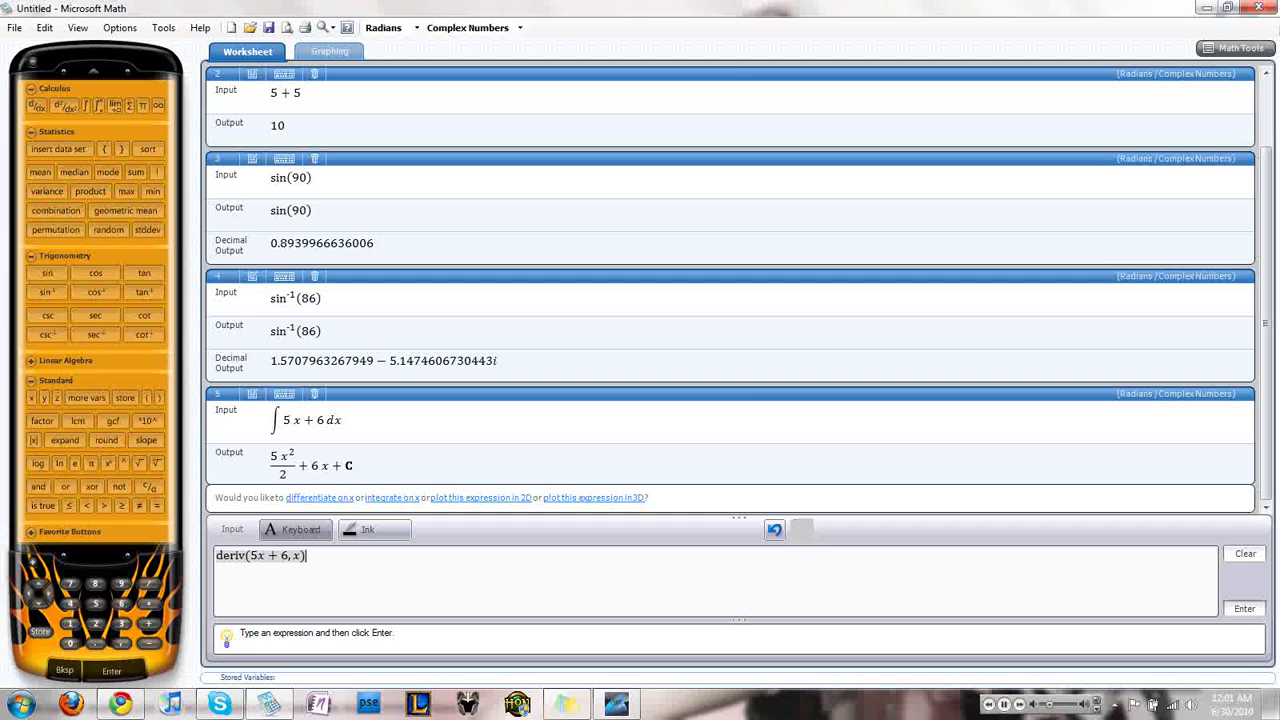
key(Return)
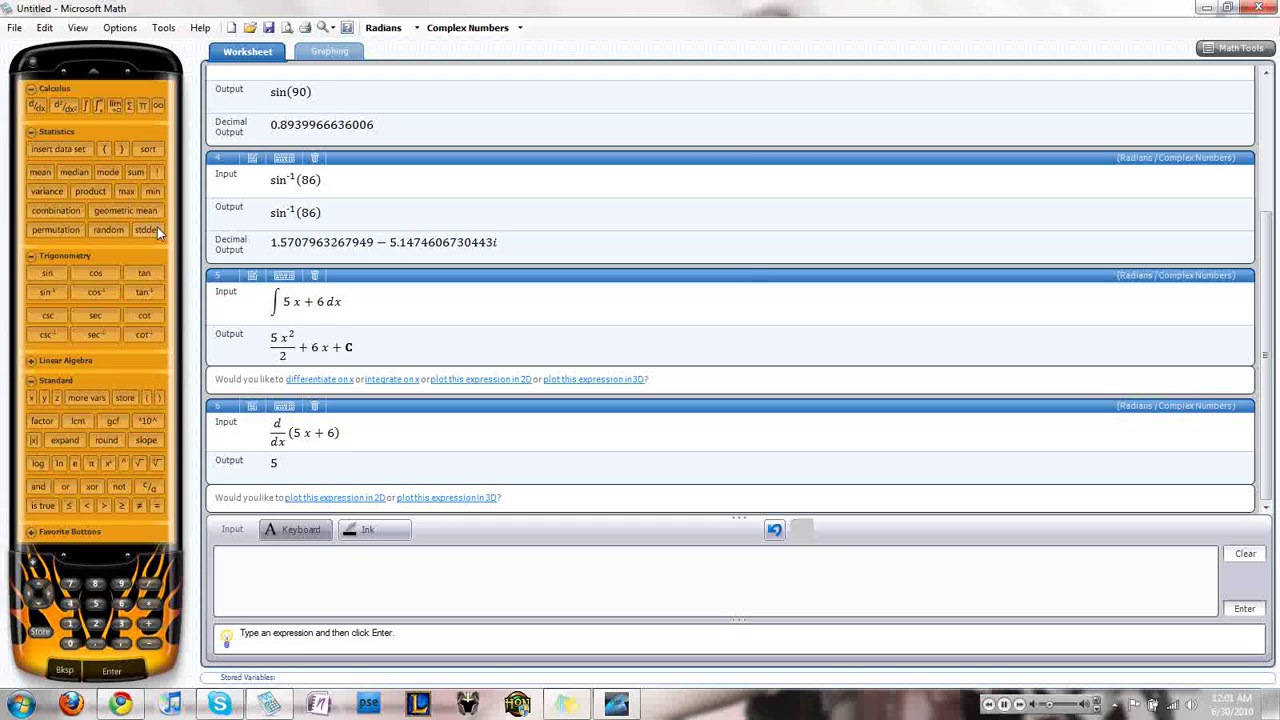
click(72, 148)
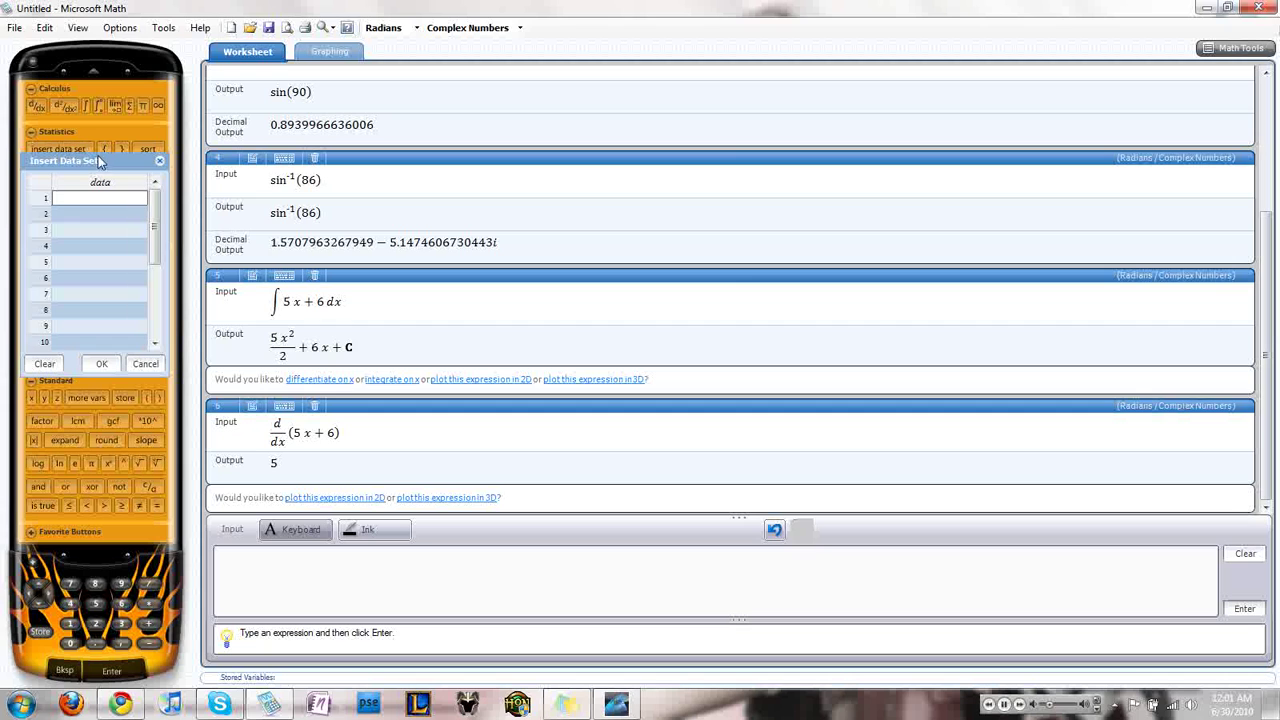
click(159, 161)
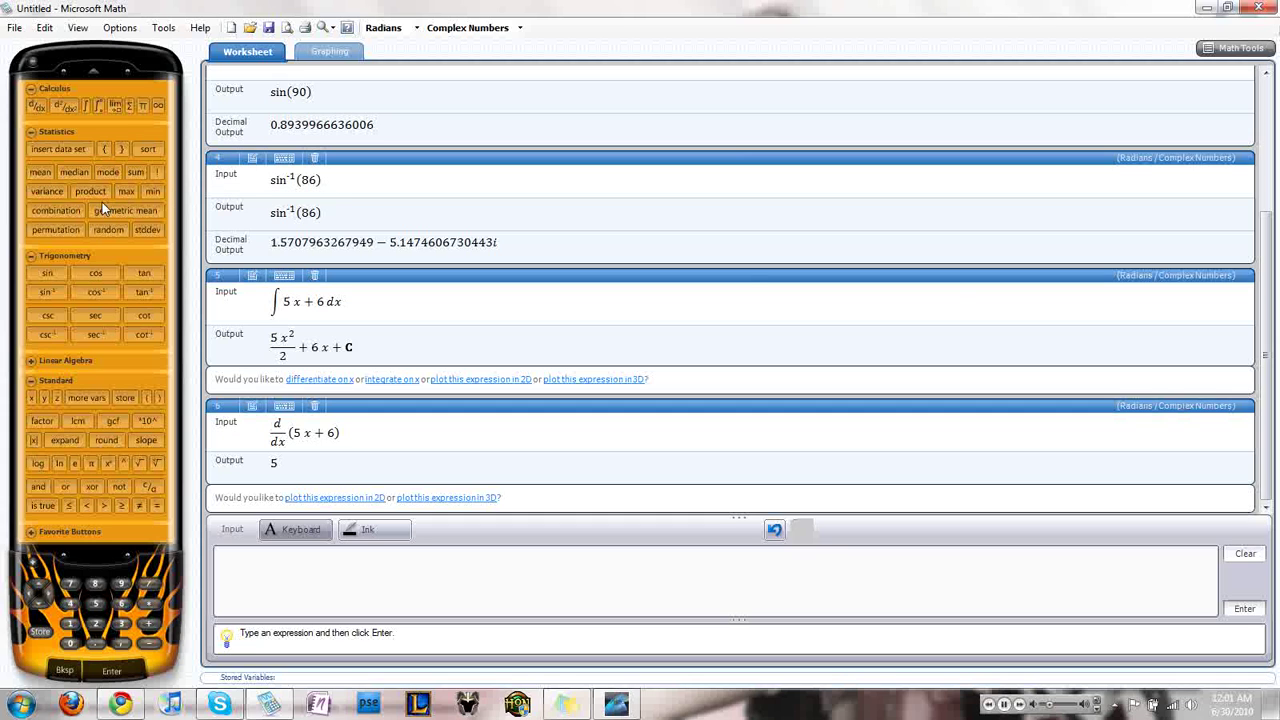
click(80, 362)
click(66, 300)
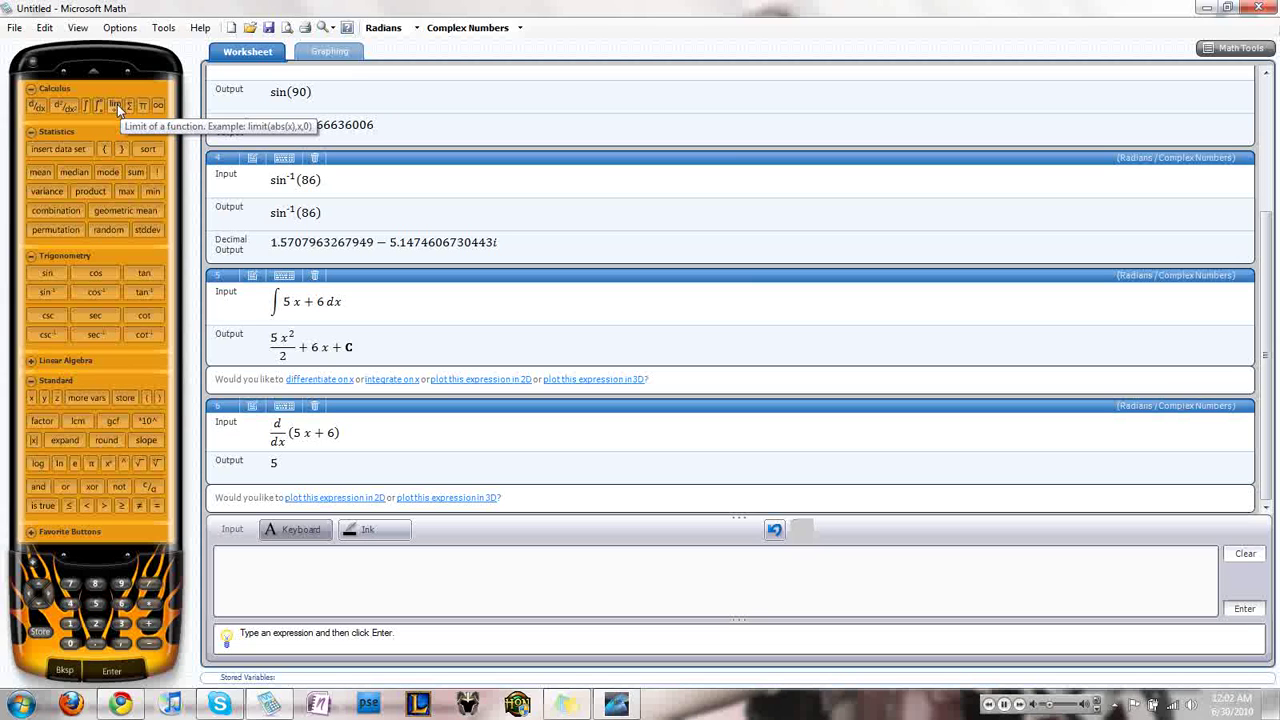
Graph 5x+6 as a 2D line in the Graphing tab, then switch the function to 3D
click(330, 52)
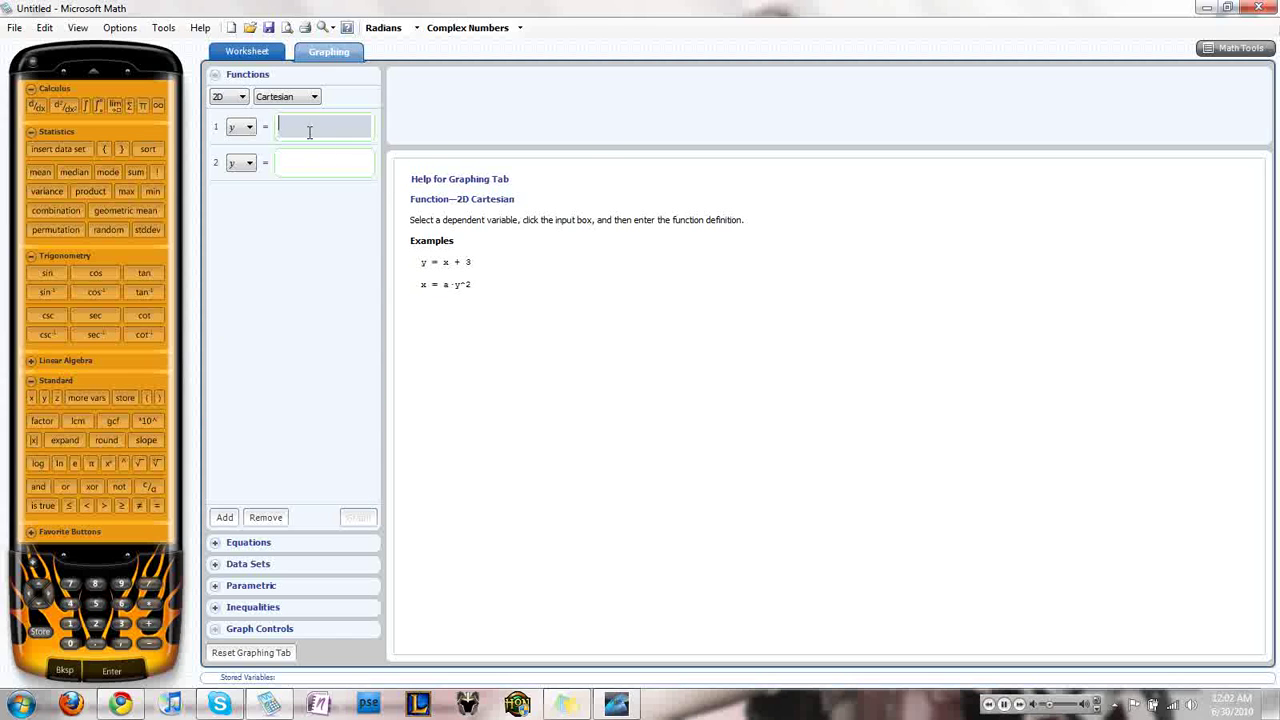
click(311, 129)
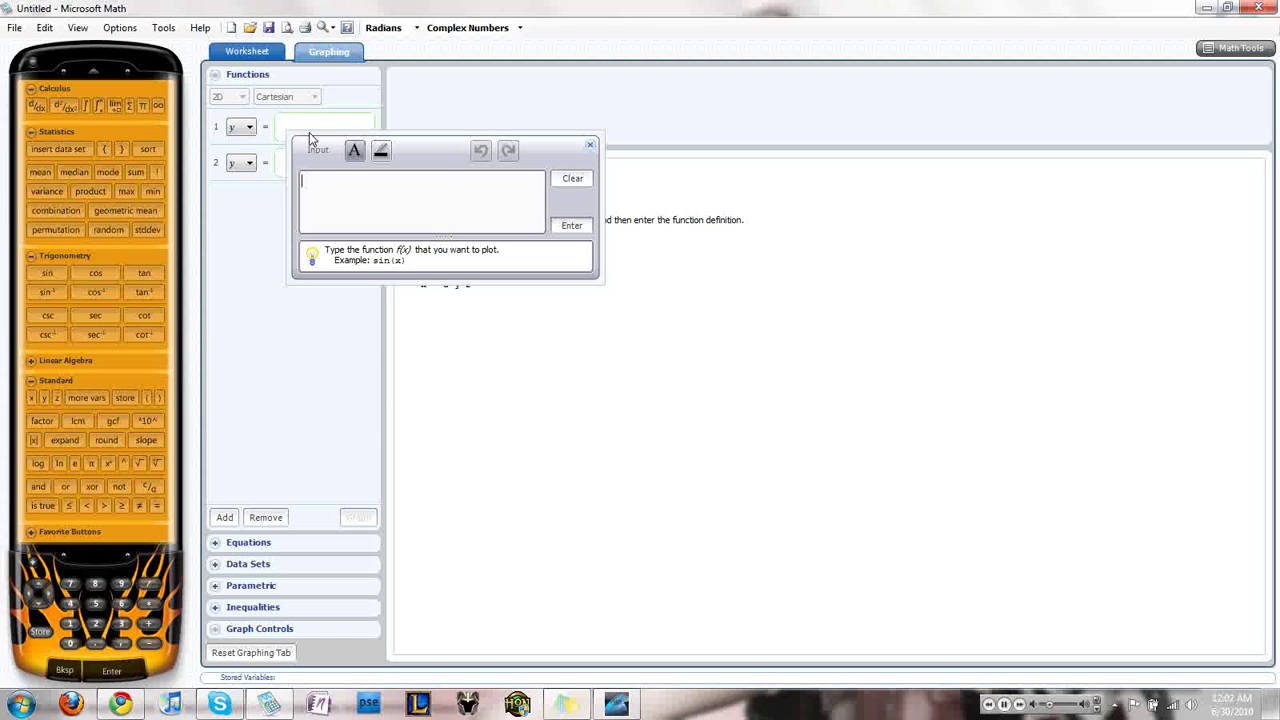
text(5x+6)
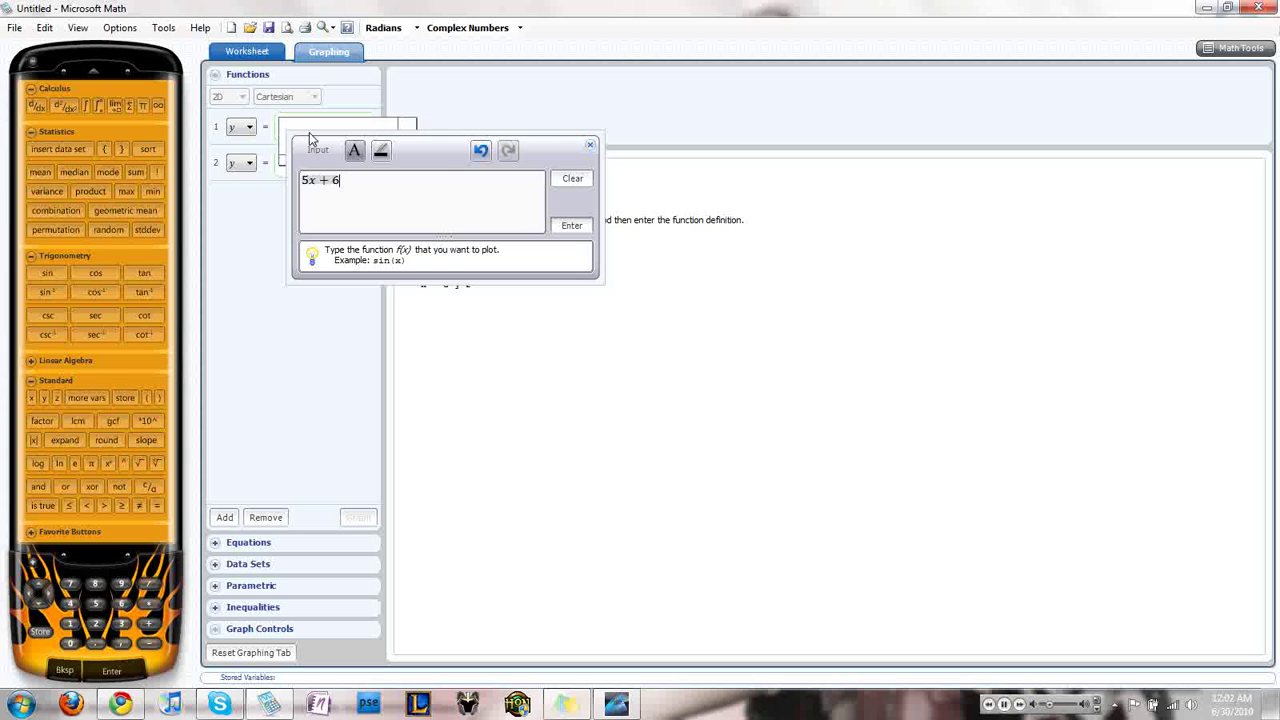
key(Return)
click(357, 517)
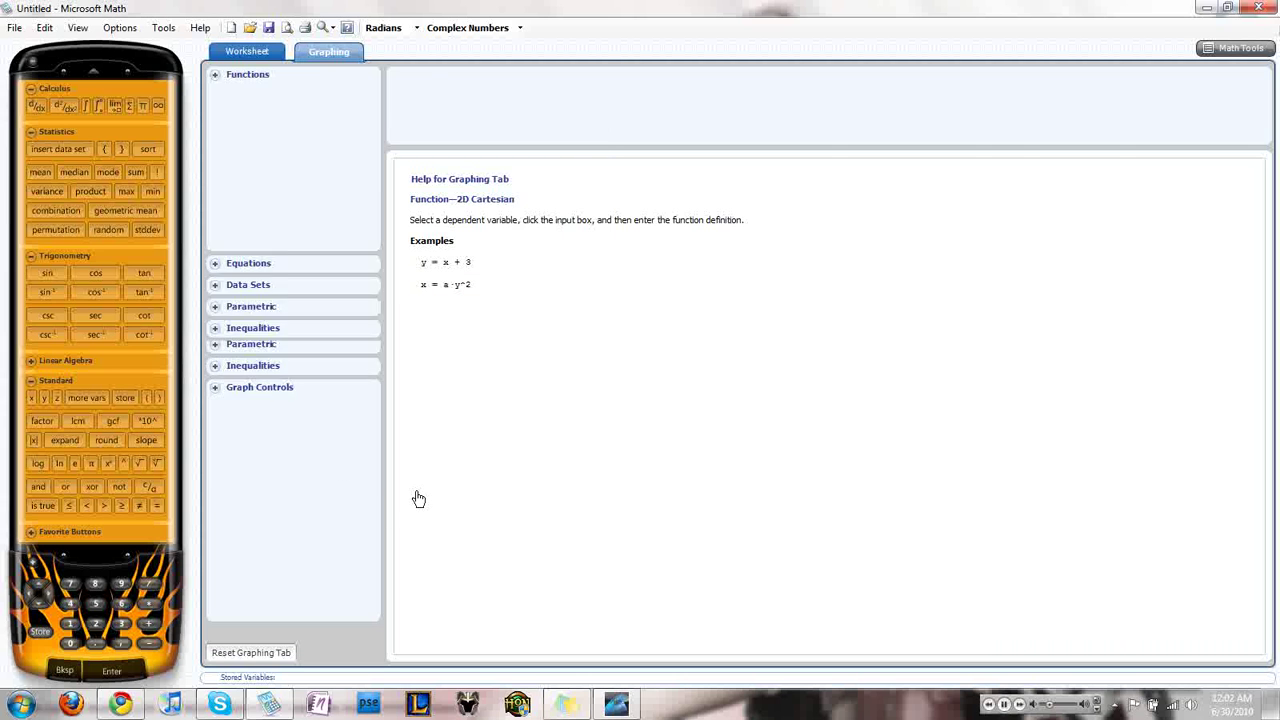
drag(909, 600, 795, 615)
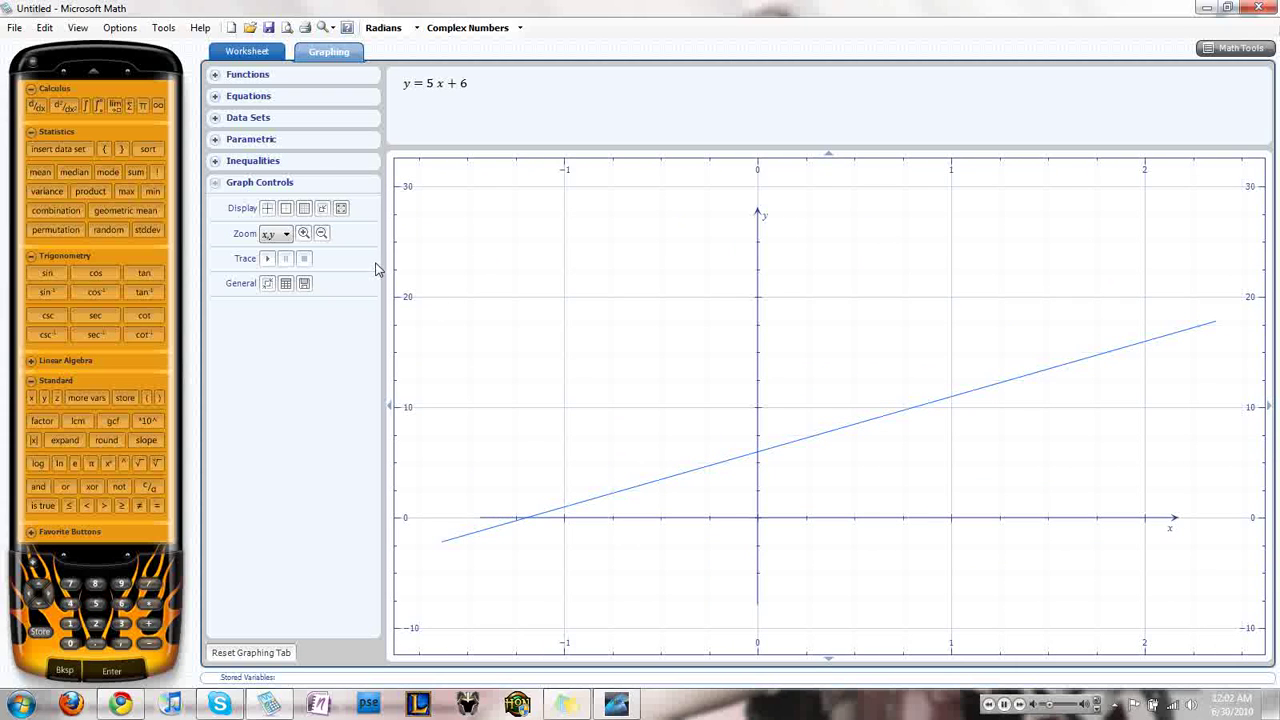
click(297, 79)
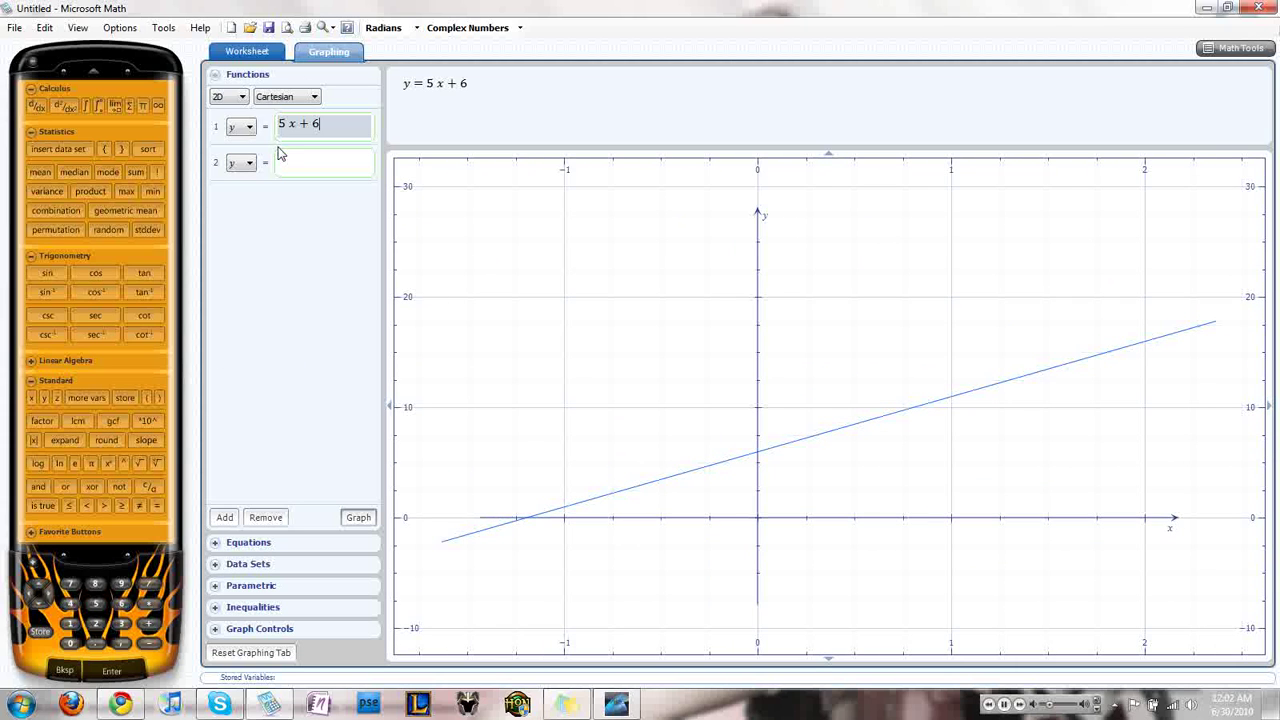
click(230, 96)
In 3D mode, replace 5x + 6 with 5x+3y-10 and plot the plane
click(230, 123)
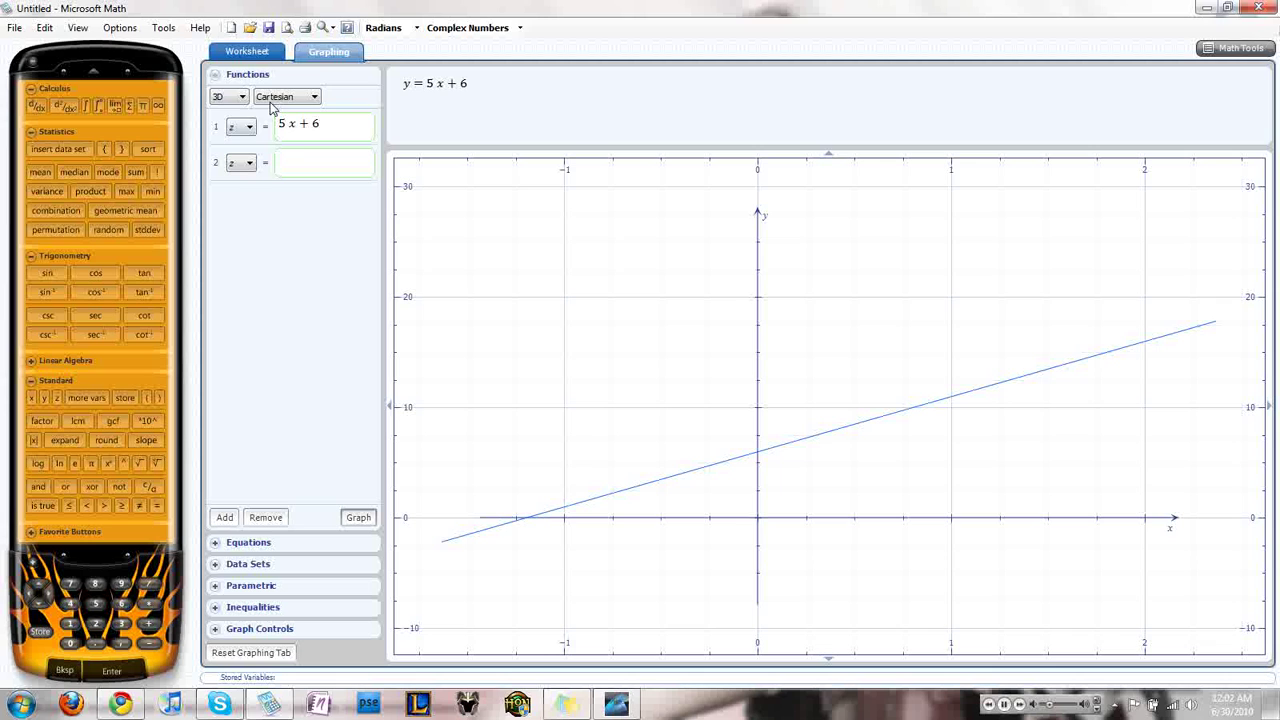
drag(340, 128, 265, 133)
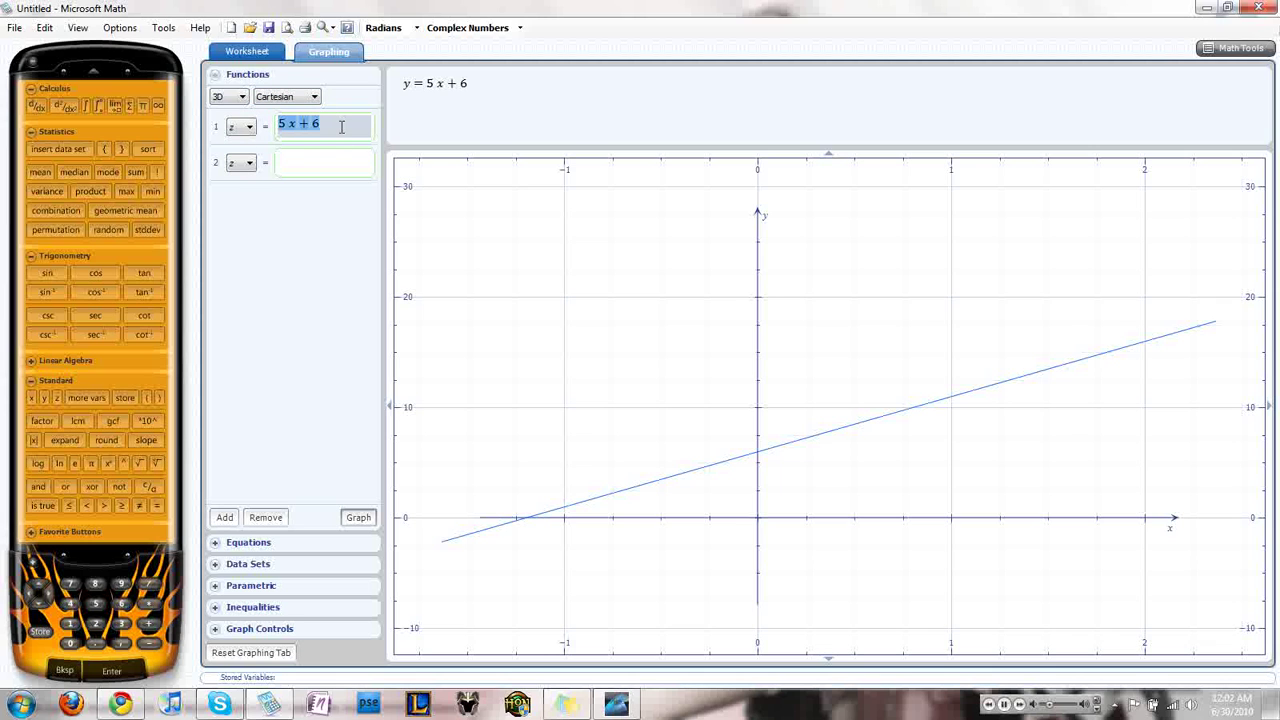
click(341, 126)
text(5x )
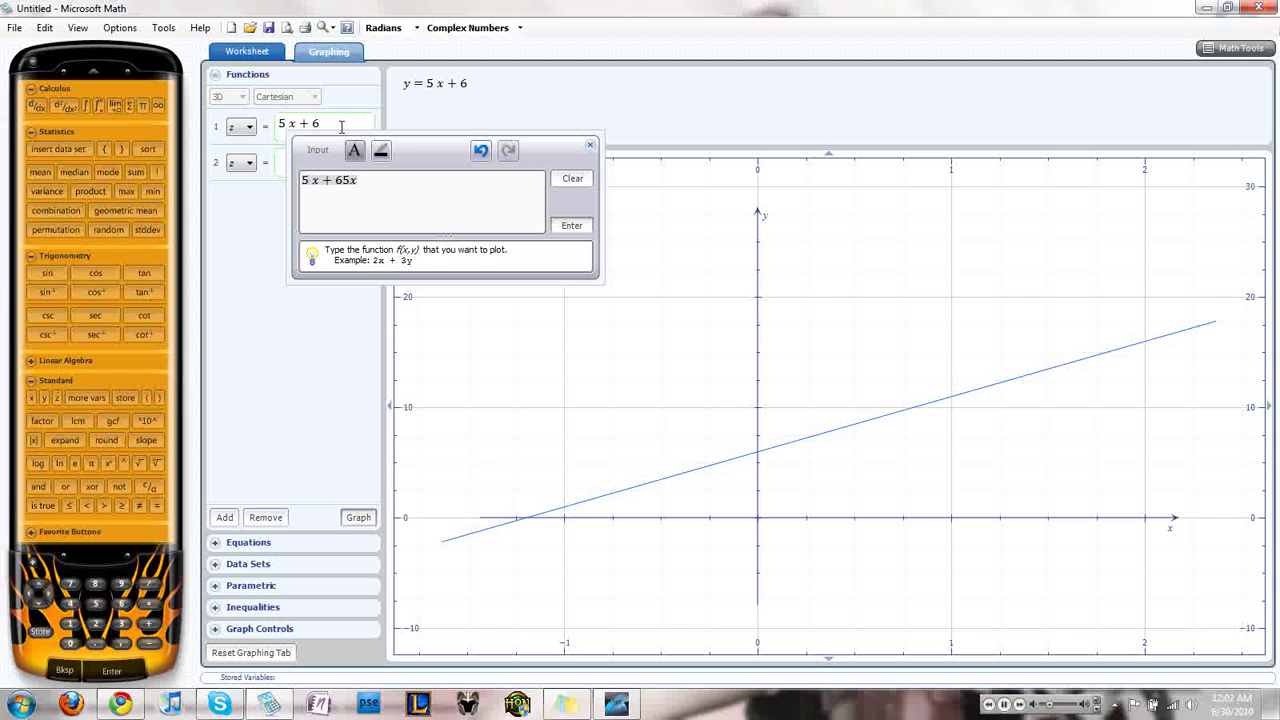
text(+ 3y)
key(ctrl+a)
key(BackSpace)
text(5x+3y-10)
key(Return)
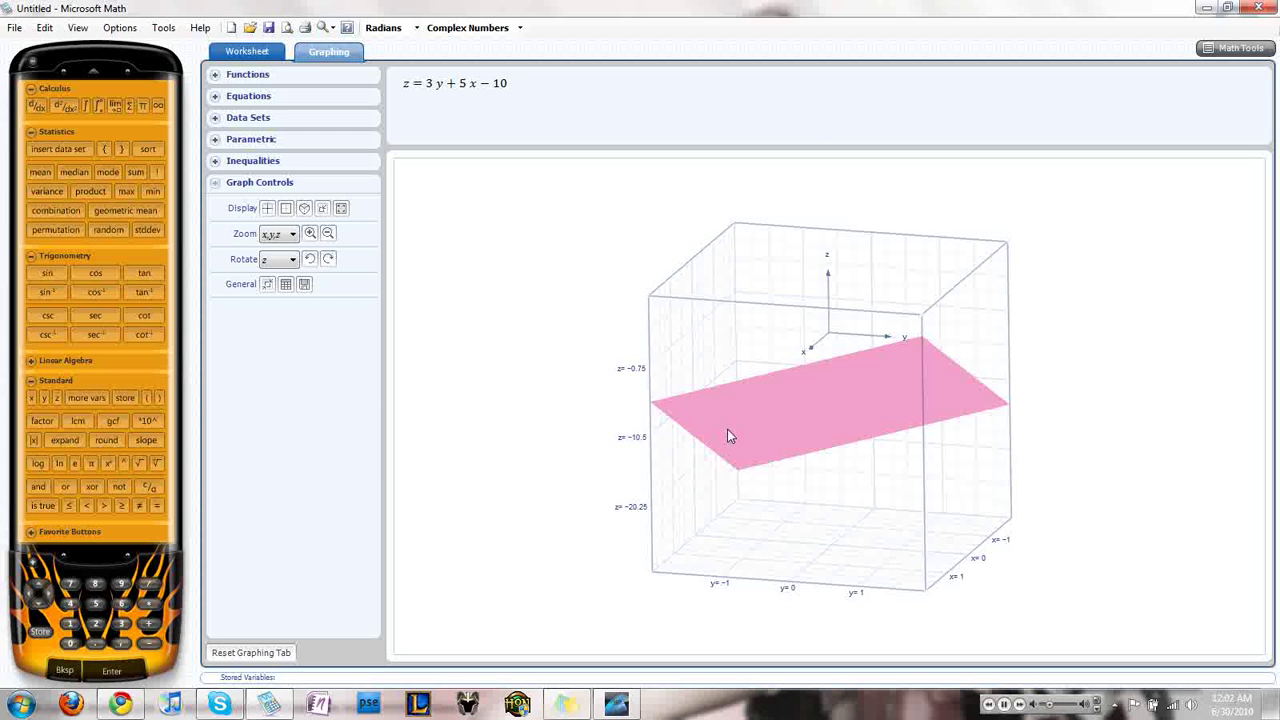
Rotate the 3D plane to view it from several angles
drag(916, 412, 991, 197)
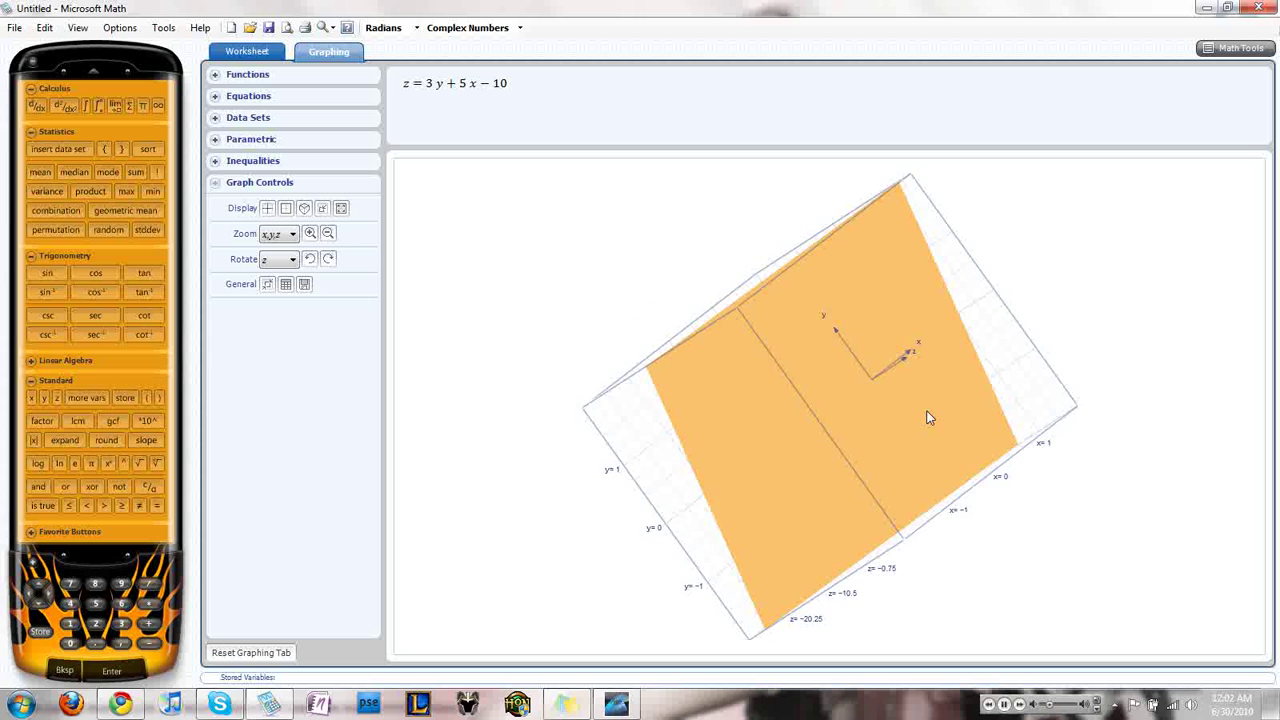
drag(928, 417, 803, 294)
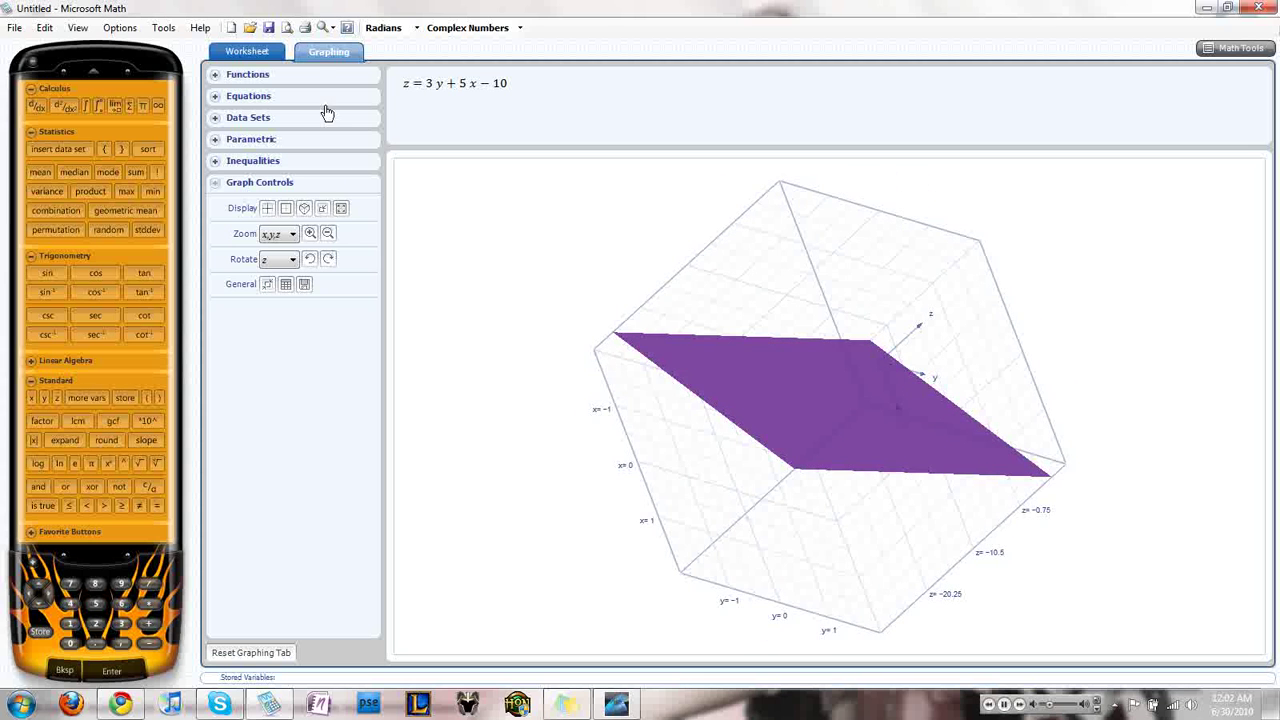
click(314, 78)
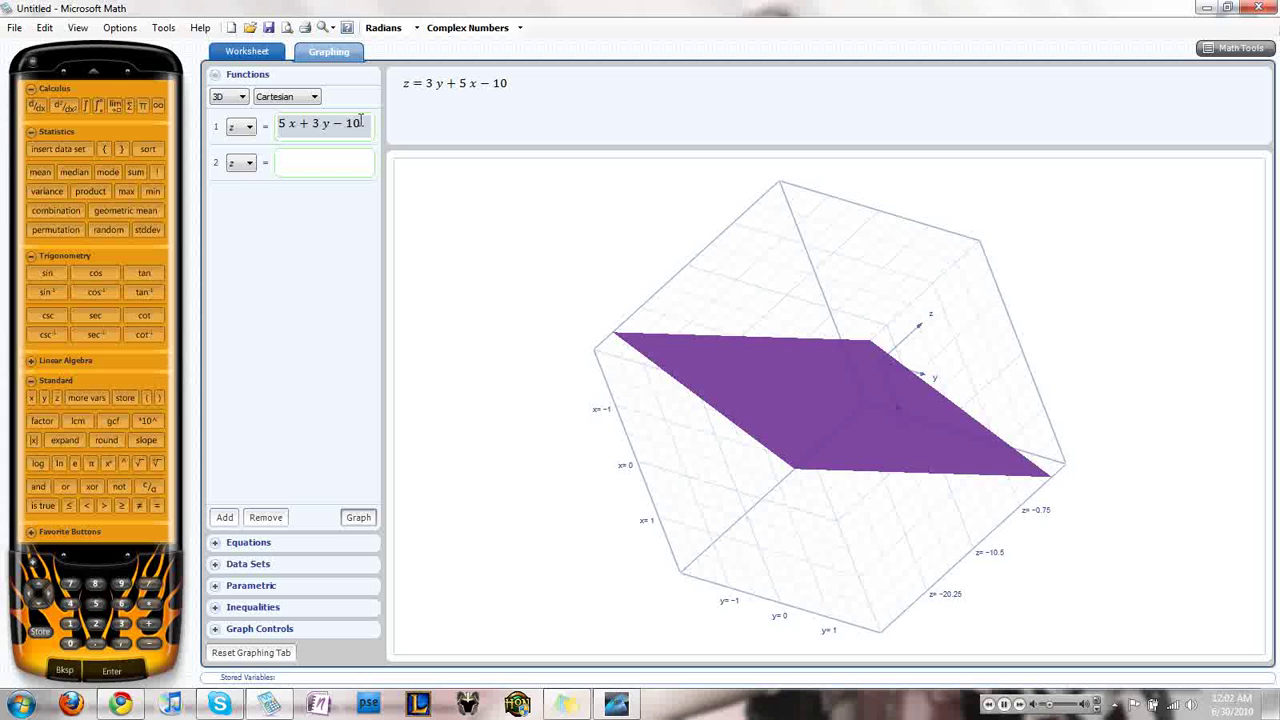
Replace the plane with 5x/y+2y/xy+20, graph the surface, and rotate it
drag(361, 121, 278, 123)
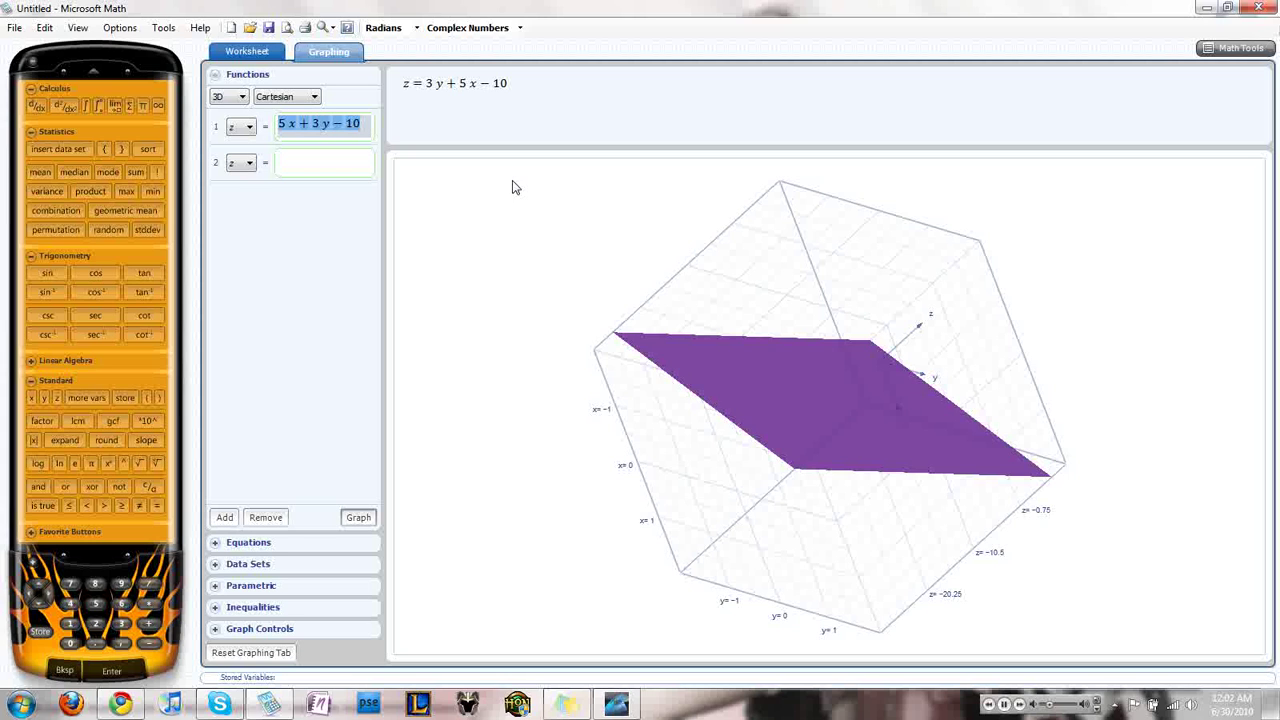
key(BackSpace)
key(BackSpace)
key(BackSpace)
key(BackSpace)
key(BackSpace)
key(BackSpace)
key(BackSpace)
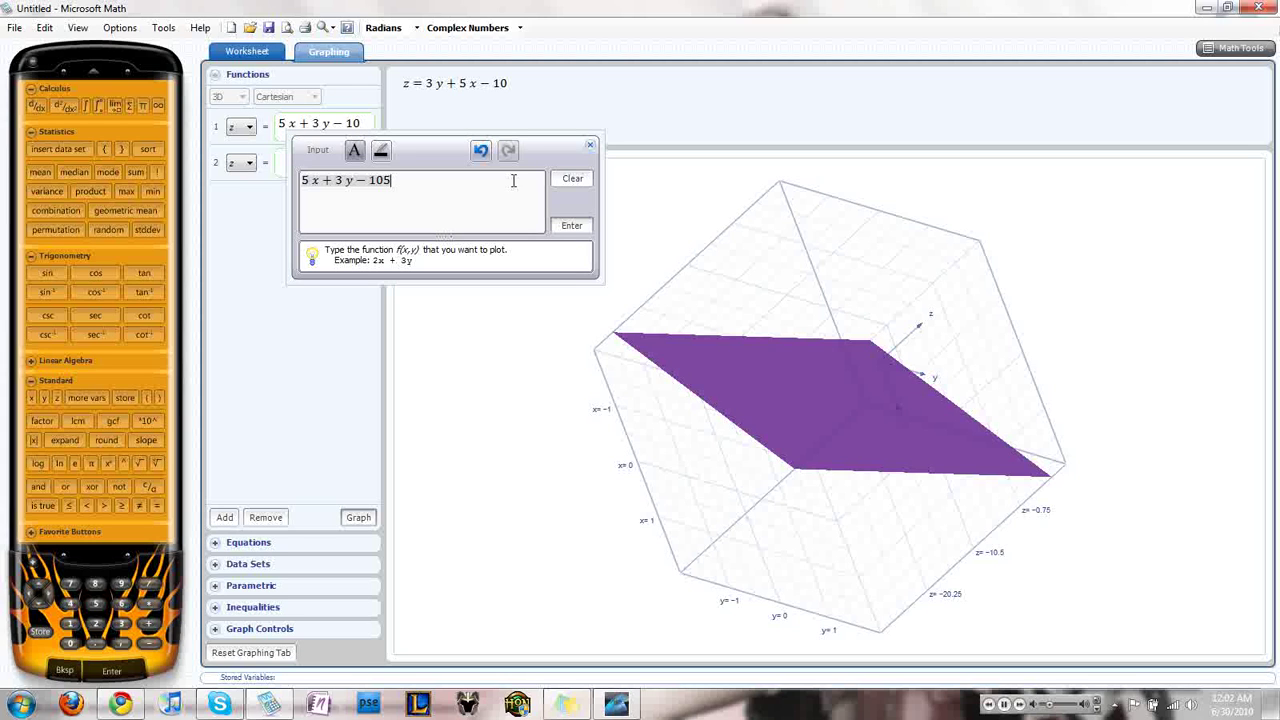
key(BackSpace)
text(5x)
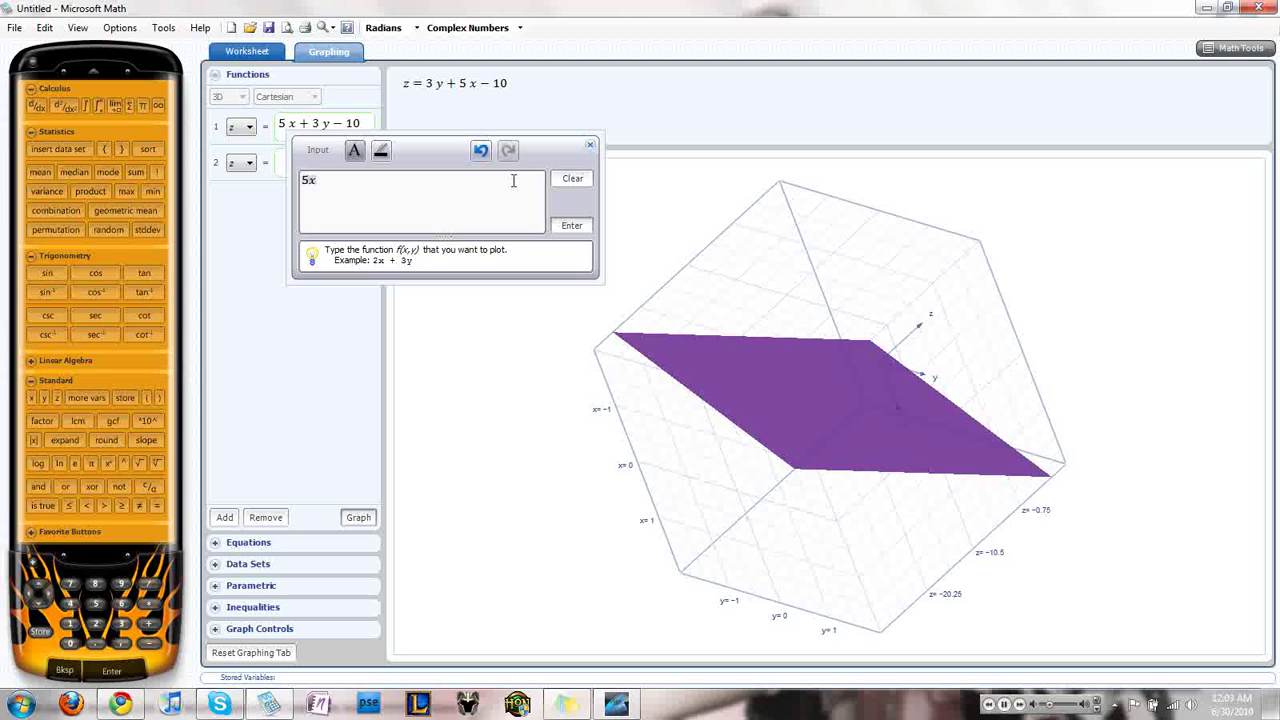
text(/y+2y)
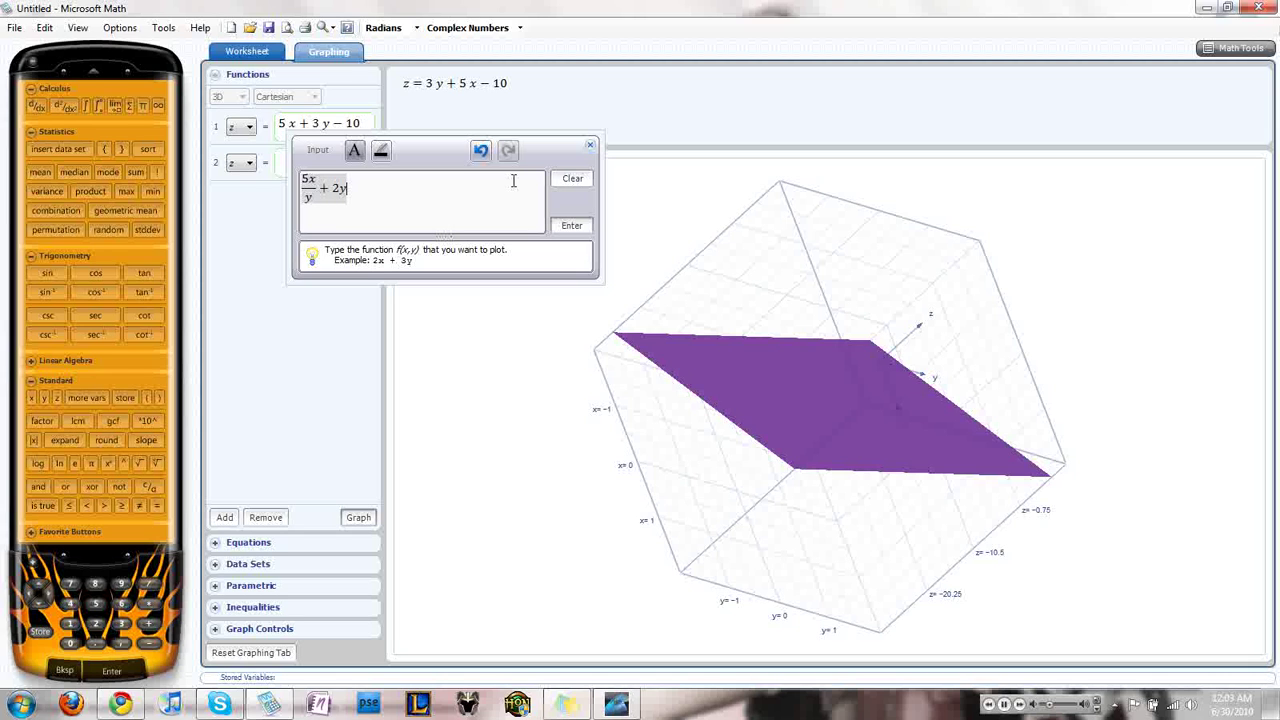
text(/xy+20)
key(Return)
click(358, 517)
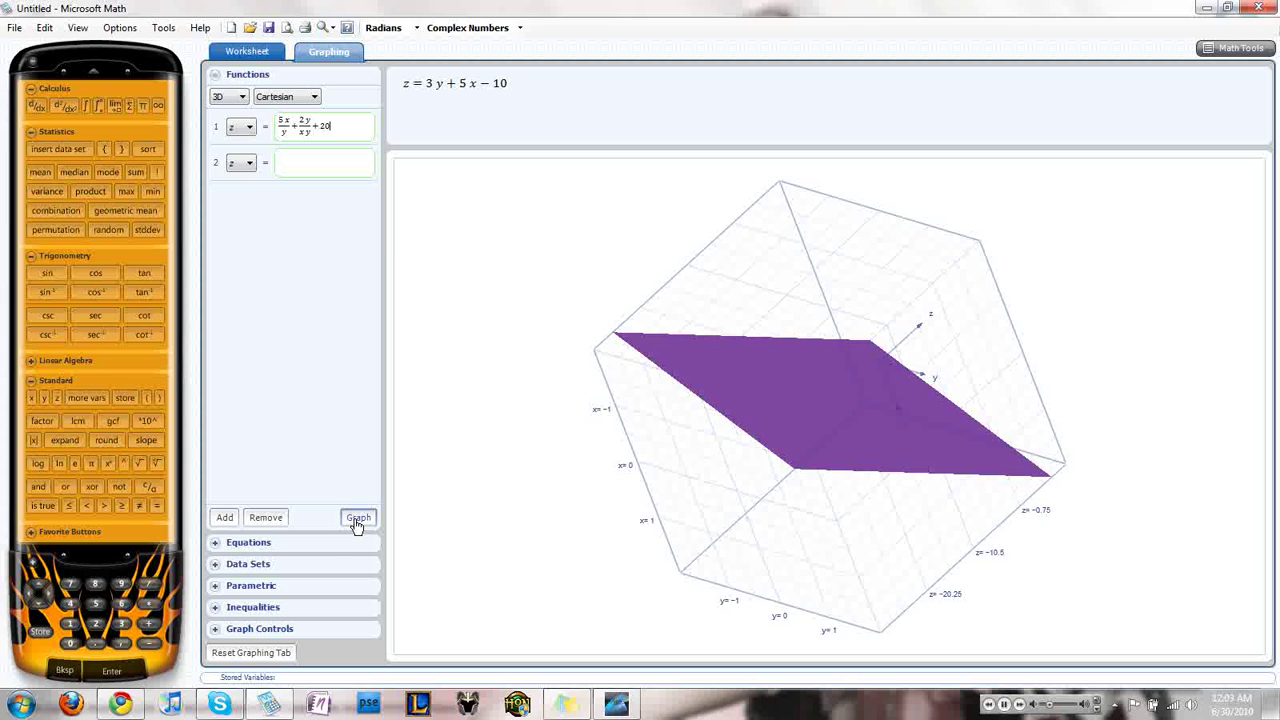
drag(879, 408, 634, 480)
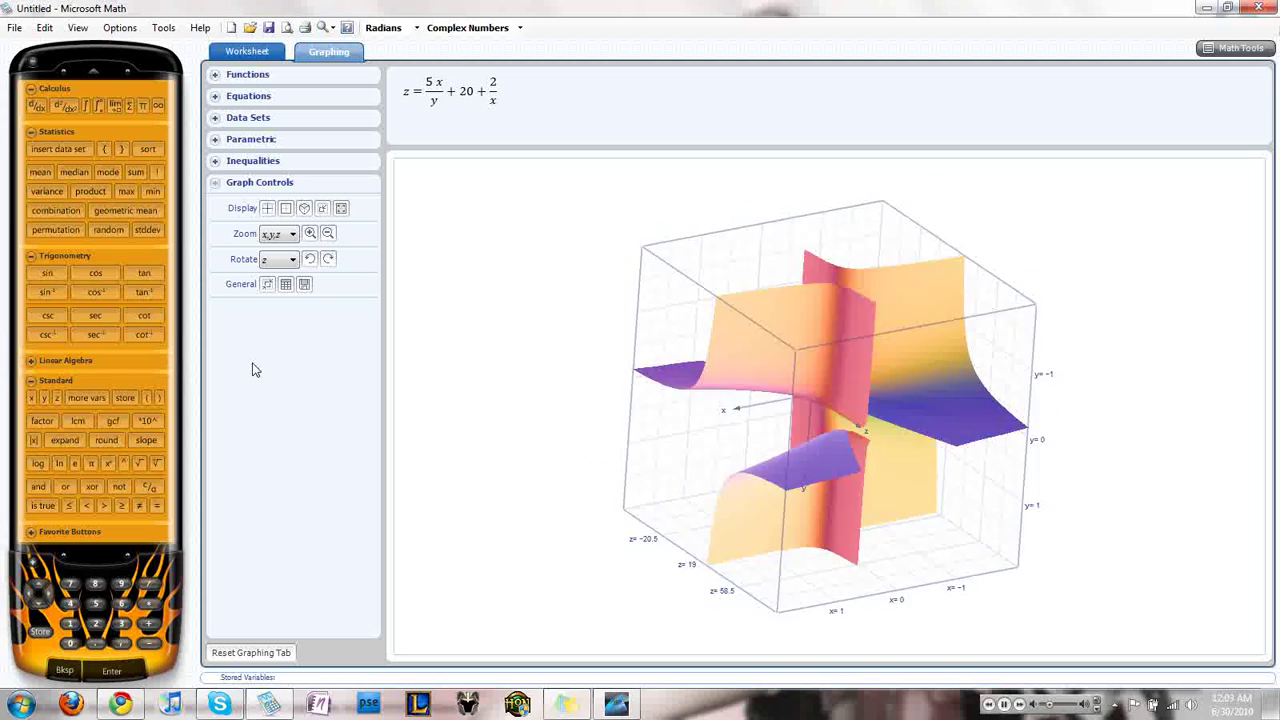